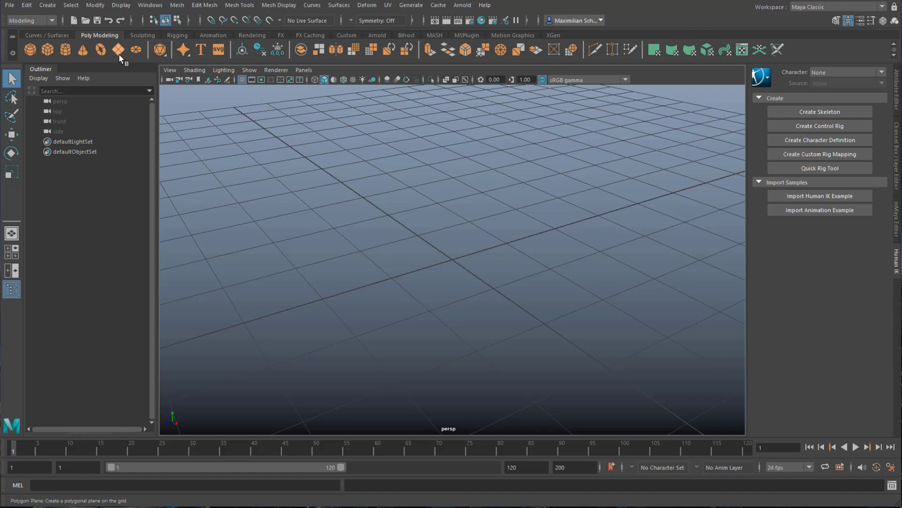
Create a polygon plane with Width 7.665, Subdivisions Width 37 and Subdivisions Height 20
{"action": "left_click", "coordinate": [118, 50]}
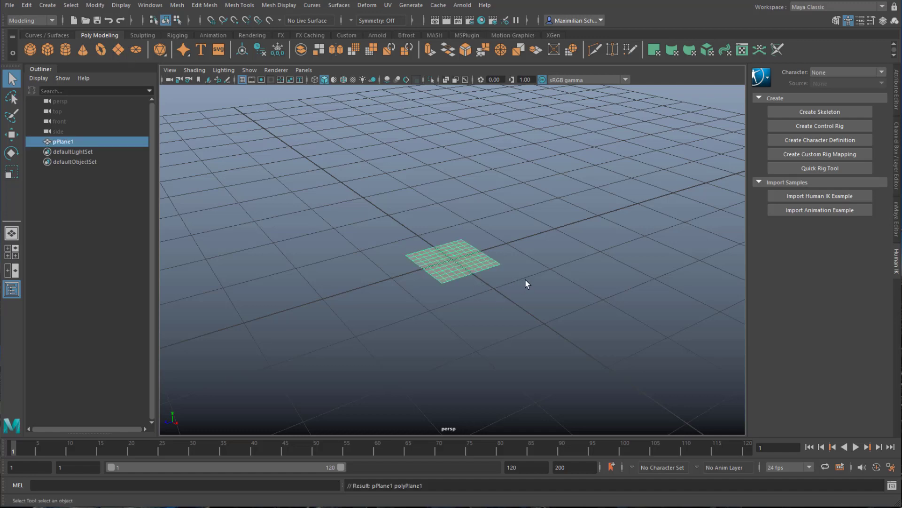
{"action": "key", "text": "ctrl+a"}
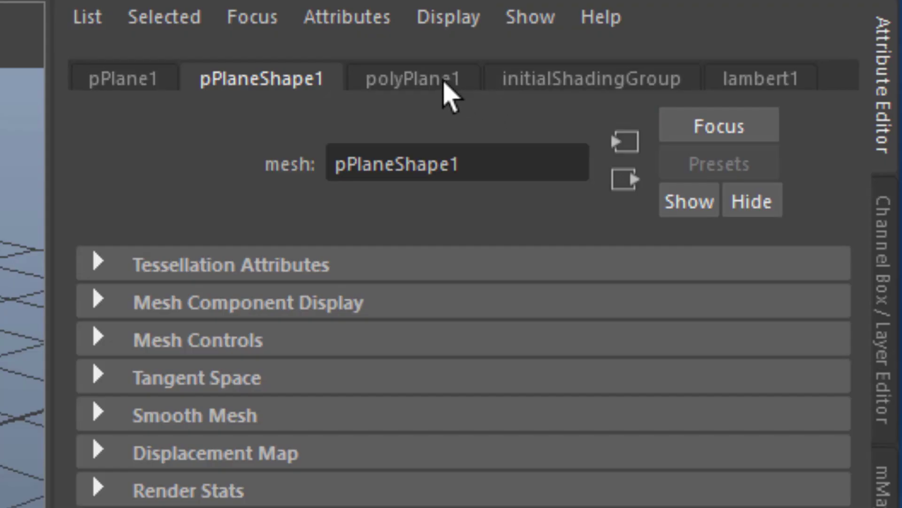
{"action": "left_click", "coordinate": [451, 80]}
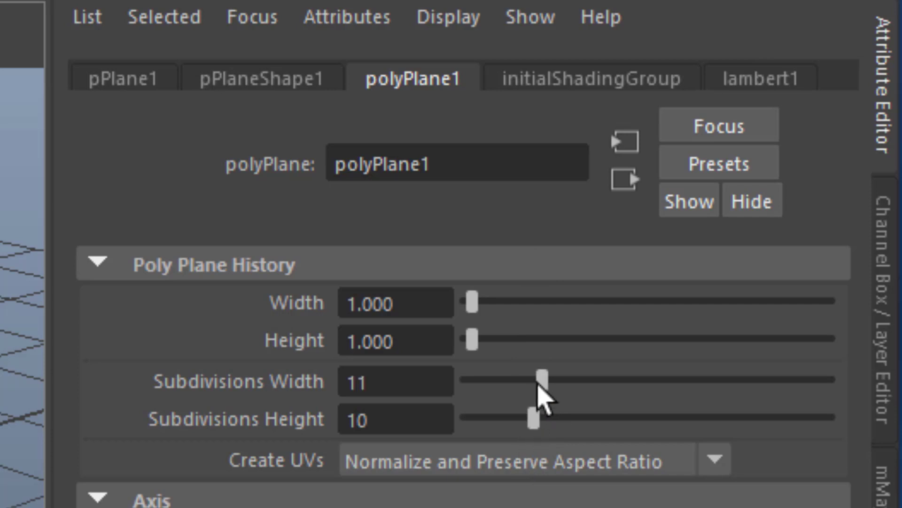
{"action": "left_click_drag", "start_coordinate": [592, 420], "coordinate": [607, 416]}
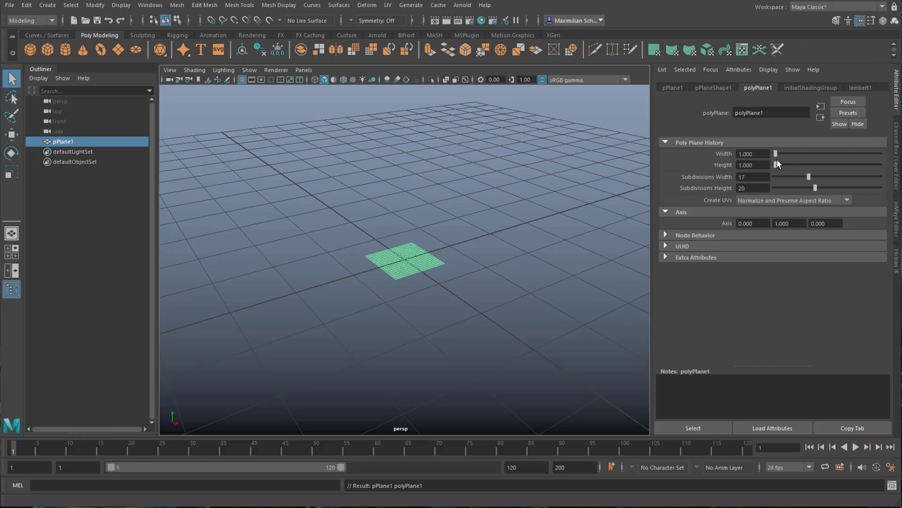
{"action": "left_click_drag", "start_coordinate": [777, 156], "coordinate": [816, 178]}
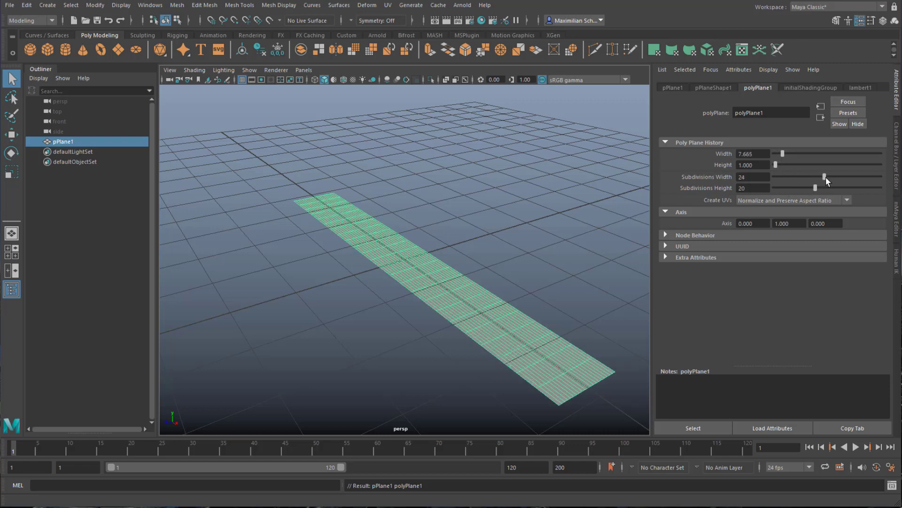
{"action": "left_click_drag", "start_coordinate": [591, 253], "coordinate": [472, 294], "text": "alt"}
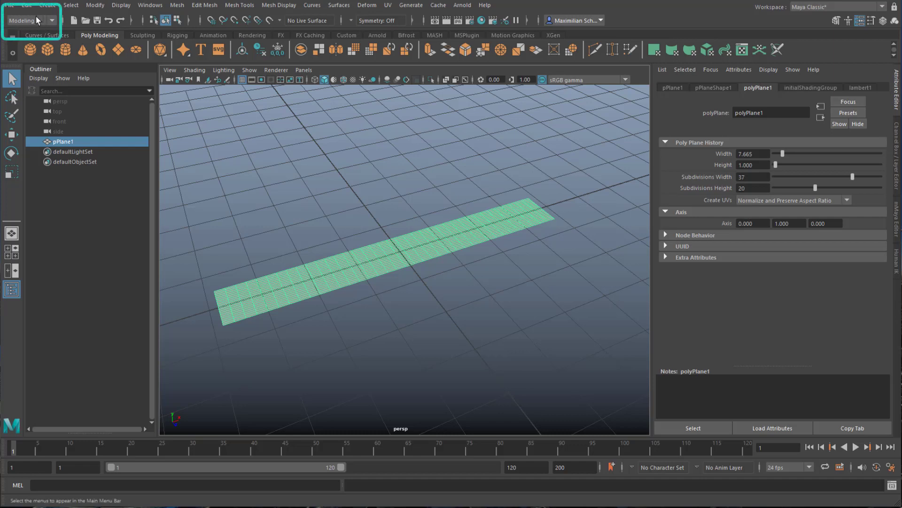
Apply a Deform > Nonlinear > Wave deformer to the plane
{"action": "left_click", "coordinate": [369, 7]}
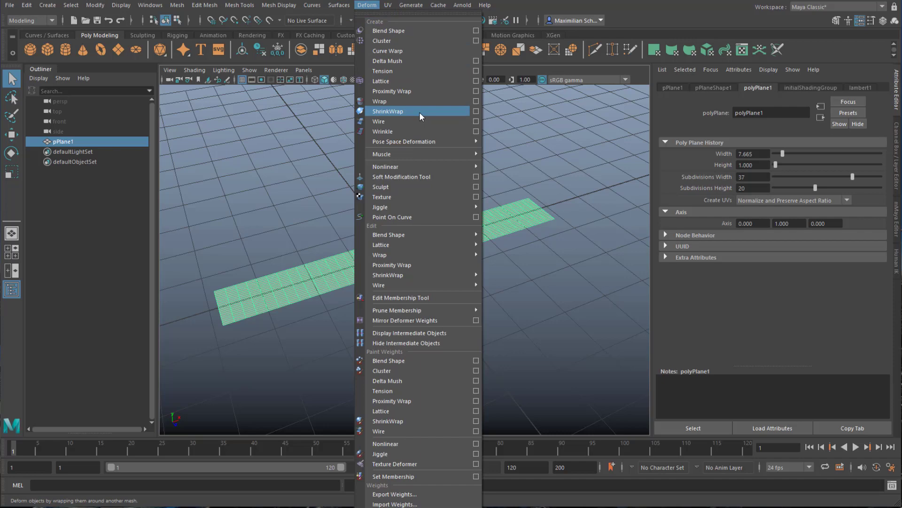
{"action": "mouse_move", "coordinate": [415, 166]}
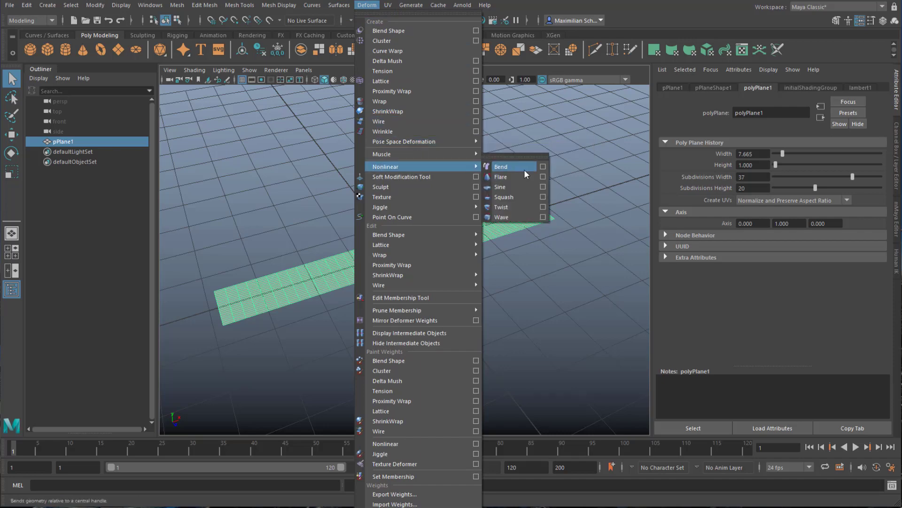
{"action": "left_click", "coordinate": [516, 217]}
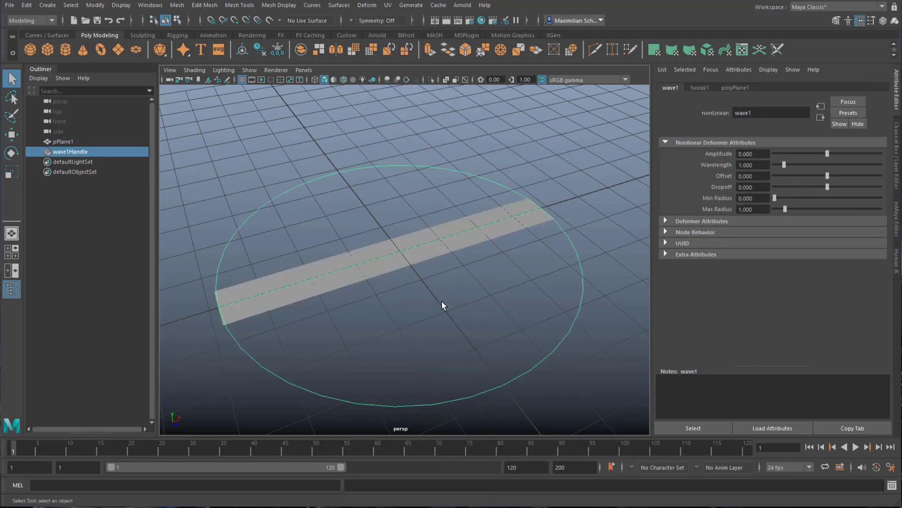
{"action": "left_click_drag", "start_coordinate": [441, 303], "coordinate": [427, 298], "text": "alt"}
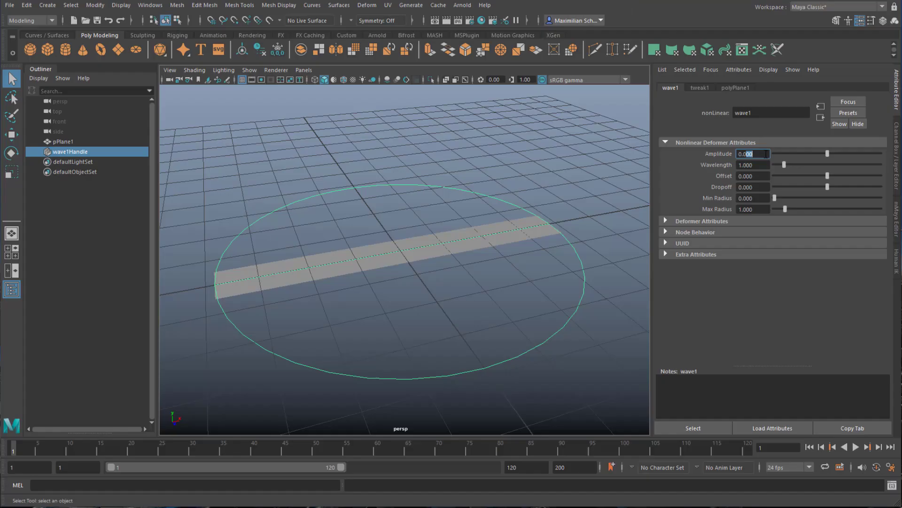
{"action": "left_click_drag", "start_coordinate": [451, 191], "coordinate": [469, 197], "text": "alt"}
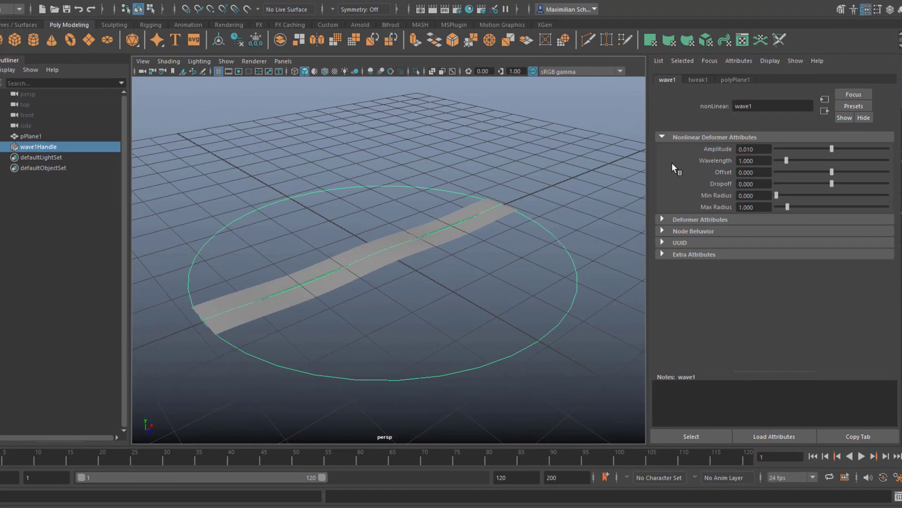
Set the wave's Amplitude to 0.020 and Wavelength to 0.1
{"action": "left_click", "coordinate": [748, 150]}
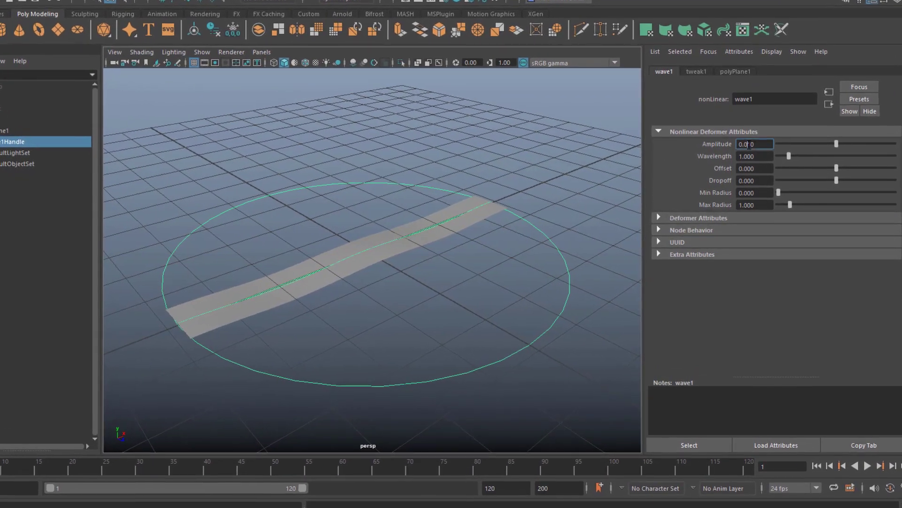
{"action": "type", "text": "2"}
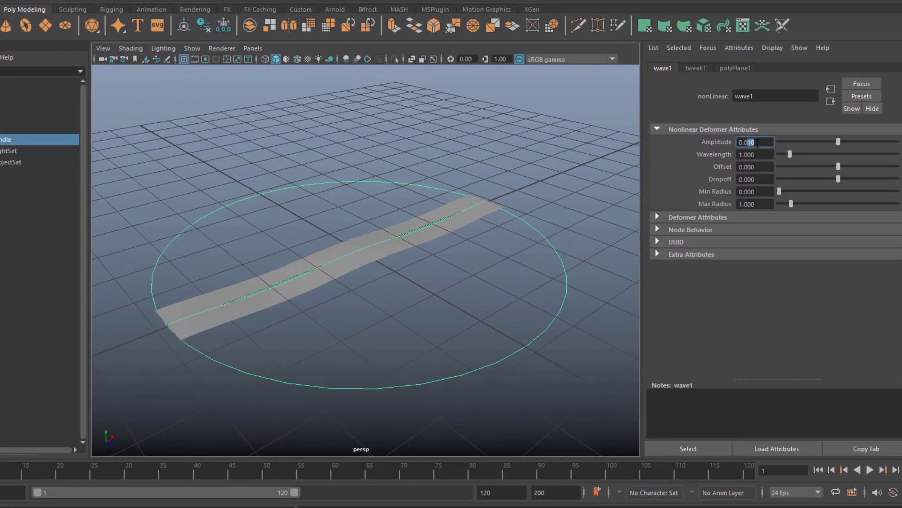
{"action": "key", "text": "Return"}
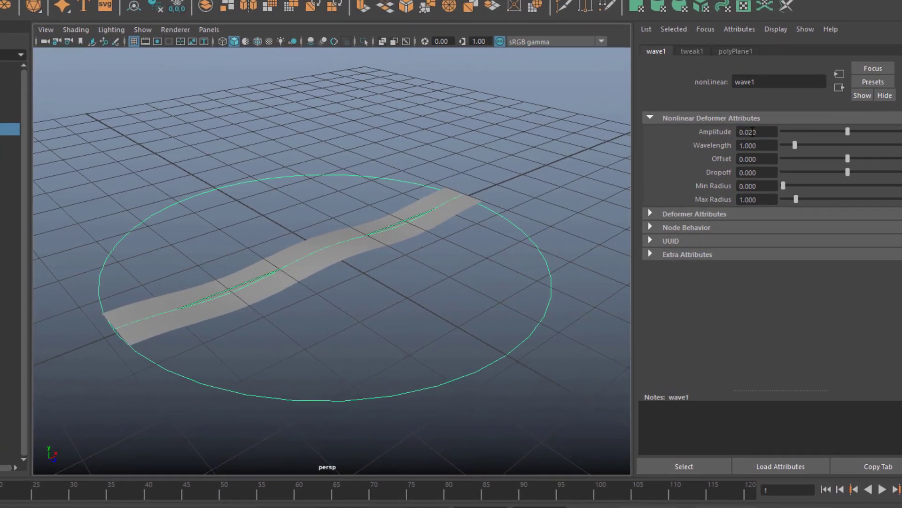
{"action": "left_click_drag", "start_coordinate": [758, 148], "coordinate": [737, 148]}
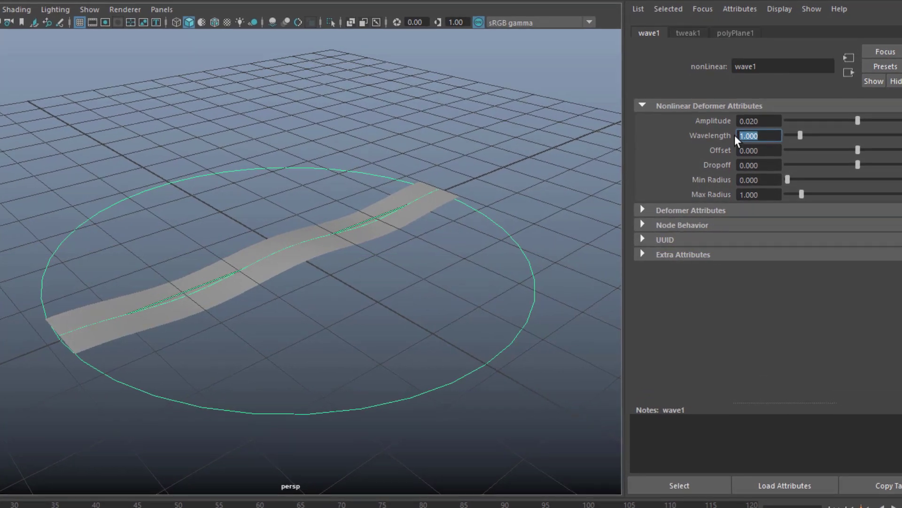
{"action": "type", "text": "0.1"}
{"action": "key", "text": "Return"}
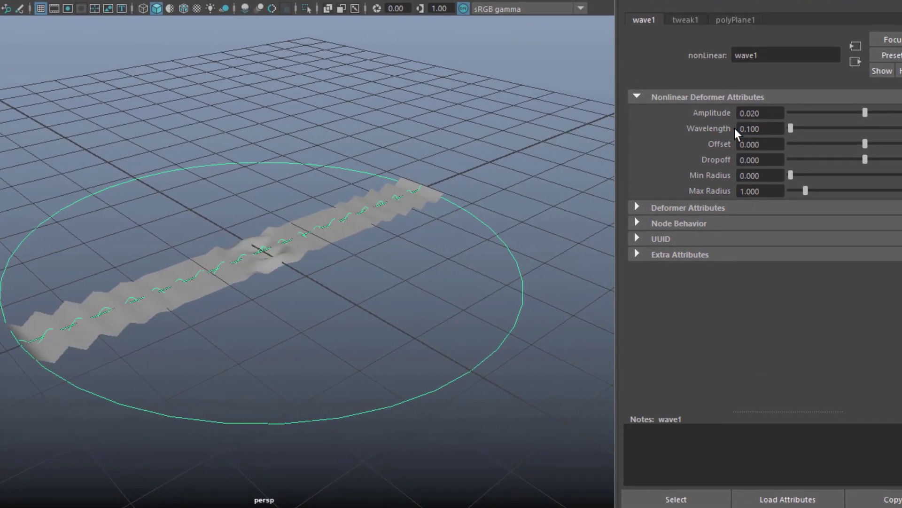
{"action": "left_click_drag", "start_coordinate": [111, 306], "coordinate": [80, 308], "text": "alt"}
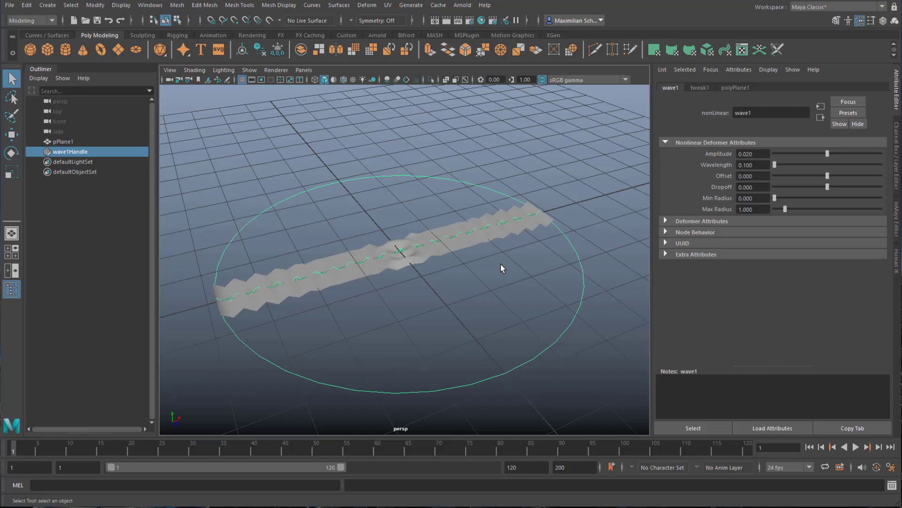
Move wave1Handle off the plane's right end and key it at frame 1
{"action": "key", "text": "w"}
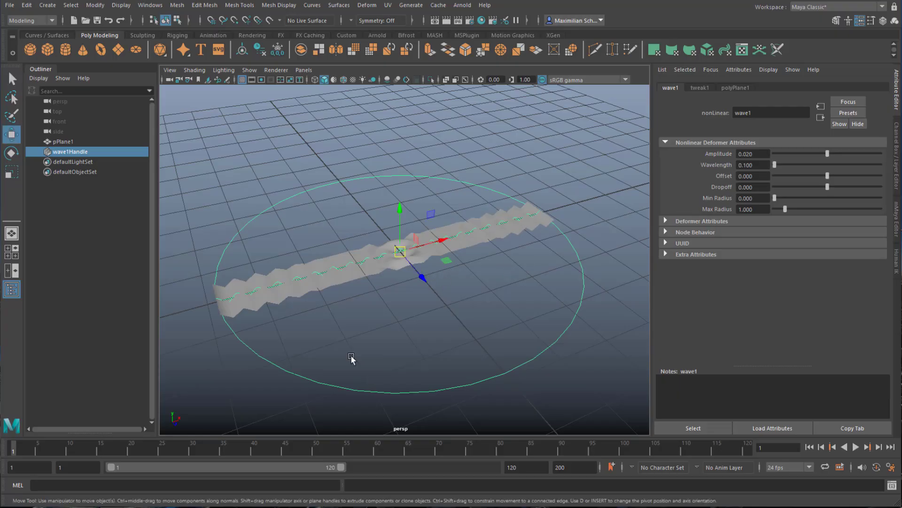
{"action": "left_click", "coordinate": [8, 453]}
{"action": "left_click_drag", "start_coordinate": [444, 238], "coordinate": [651, 185]}
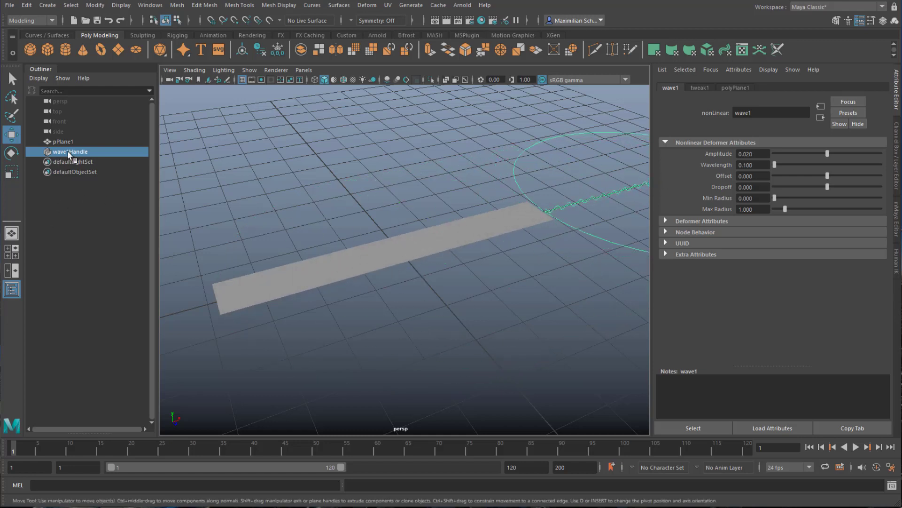
{"action": "key", "text": "s"}
Key wave1Handle past the plane's left end at frame 120, then play back the sweep
{"action": "left_click_drag", "start_coordinate": [14, 452], "coordinate": [539, 452]}
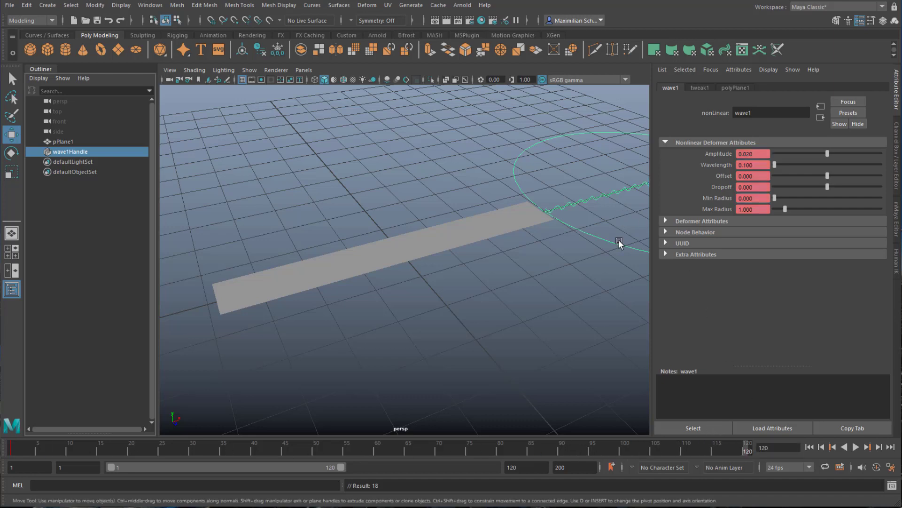
{"action": "right_click_drag", "start_coordinate": [583, 302], "coordinate": [547, 314], "text": "alt"}
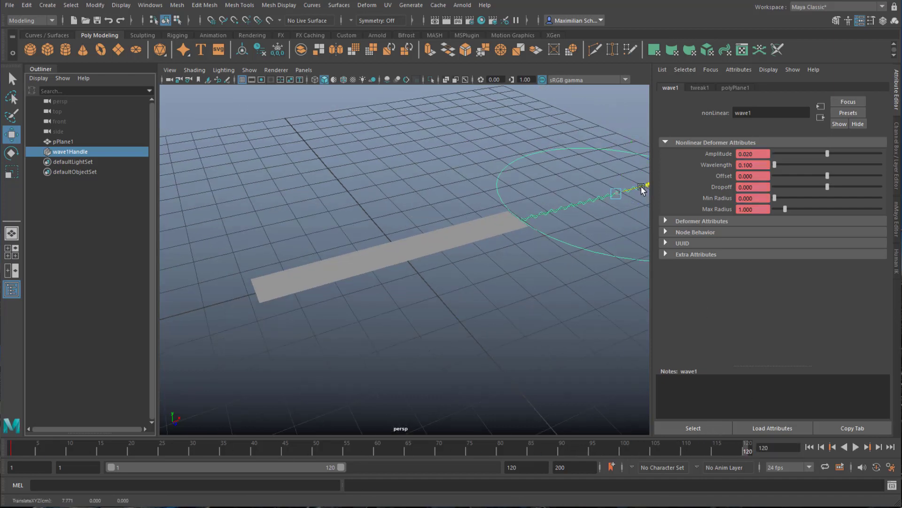
{"action": "left_click_drag", "start_coordinate": [645, 187], "coordinate": [368, 318]}
{"action": "left_click_drag", "start_coordinate": [401, 272], "coordinate": [146, 376]}
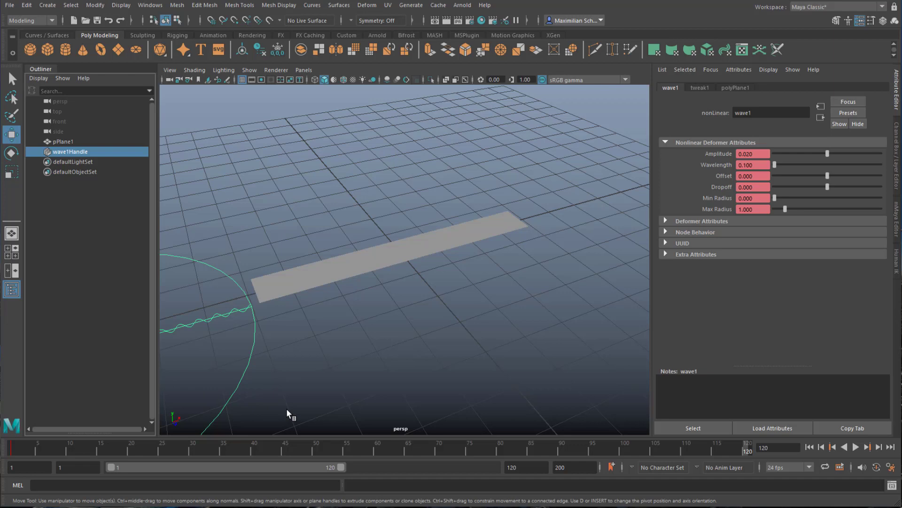
{"action": "key", "text": "s"}
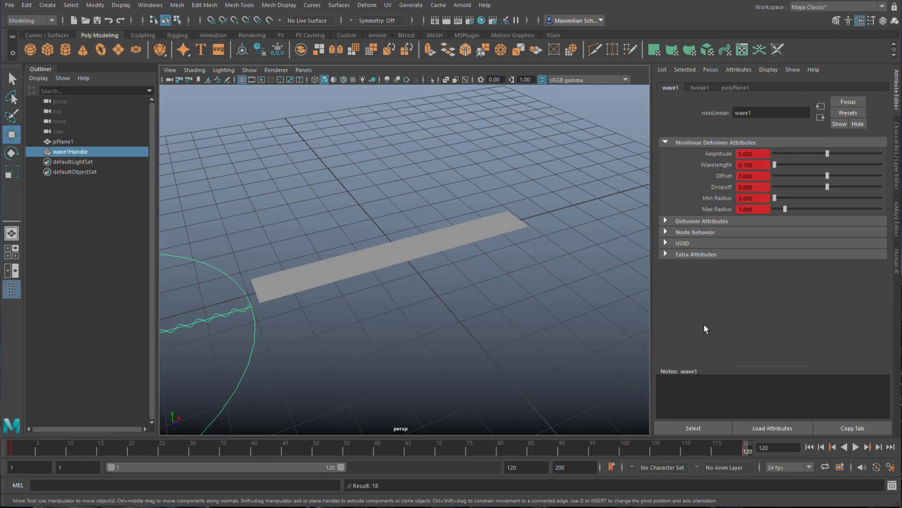
{"action": "left_click", "coordinate": [809, 447]}
{"action": "left_click", "coordinate": [855, 447]}
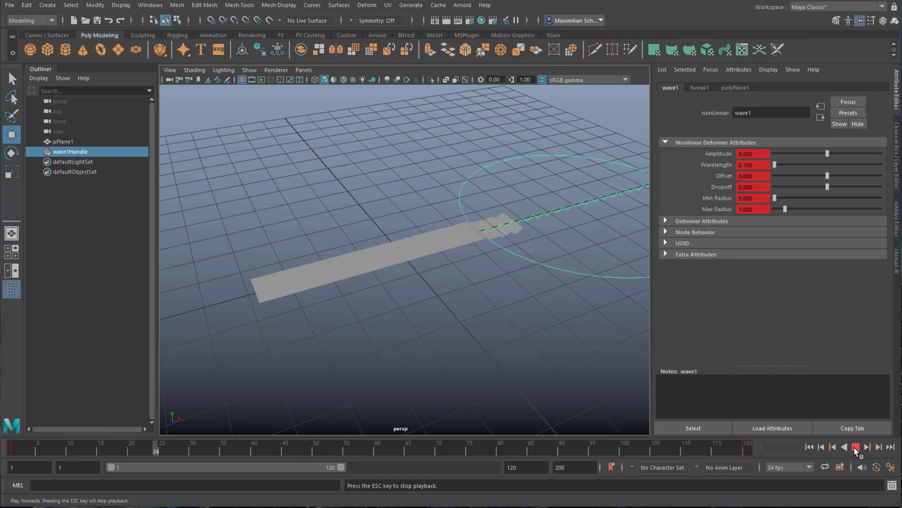
{"action": "left_click", "coordinate": [856, 447]}
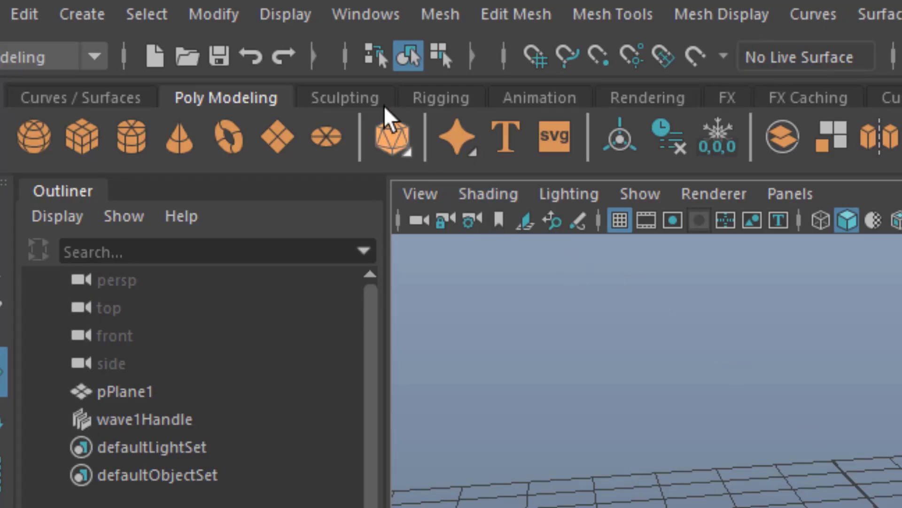
Open the Bifrost Graph Editor, enlarge it, and create a new graph
{"action": "left_click", "coordinate": [385, 109]}
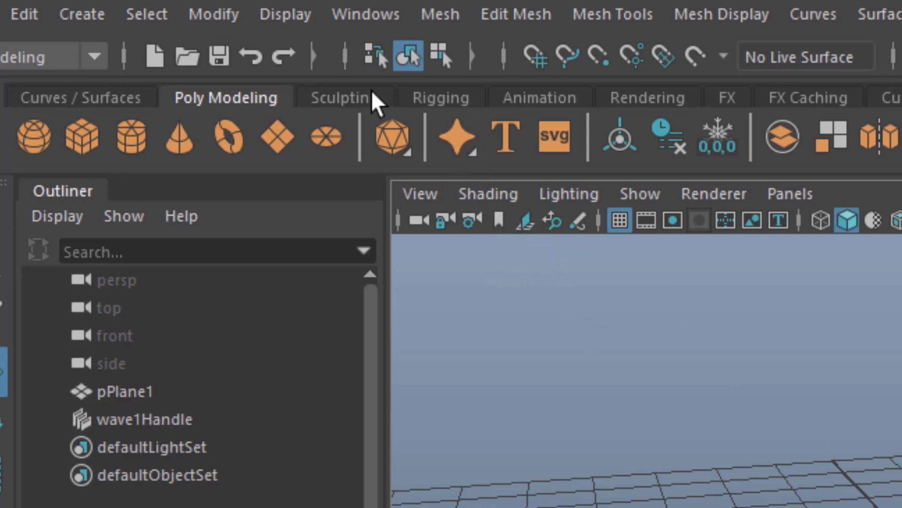
{"action": "left_click", "coordinate": [371, 17]}
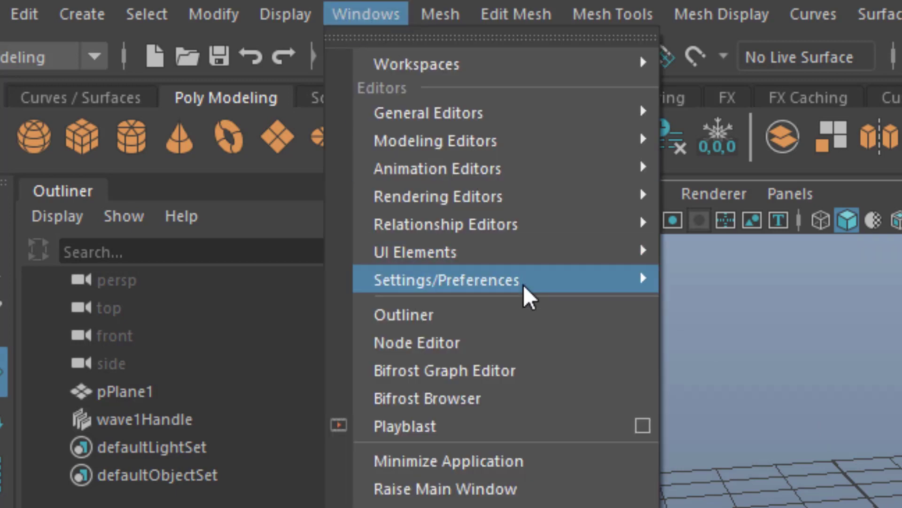
{"action": "left_click", "coordinate": [534, 370]}
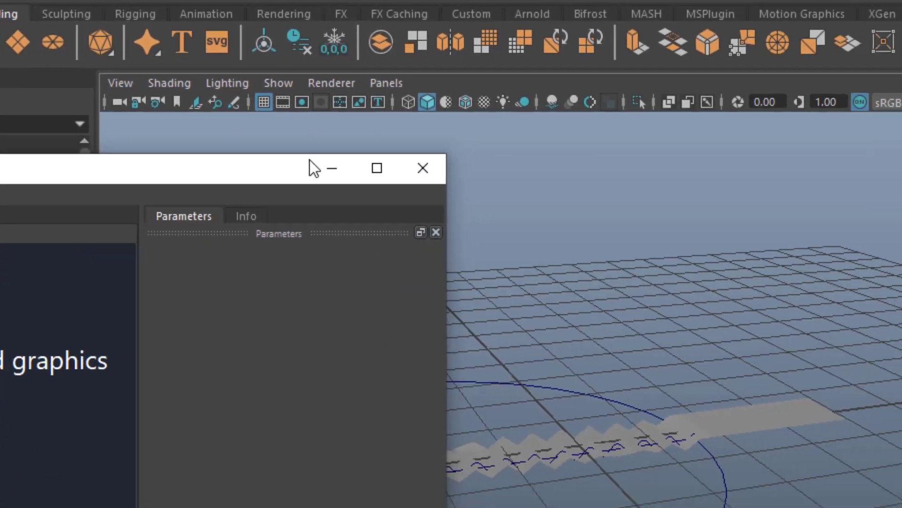
{"action": "left_click_drag", "start_coordinate": [365, 215], "coordinate": [898, 59]}
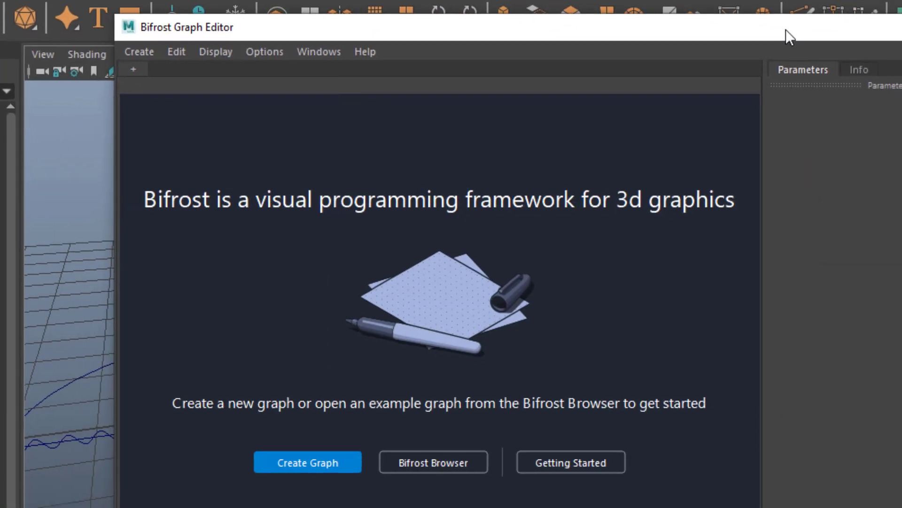
{"action": "left_click", "coordinate": [270, 421]}
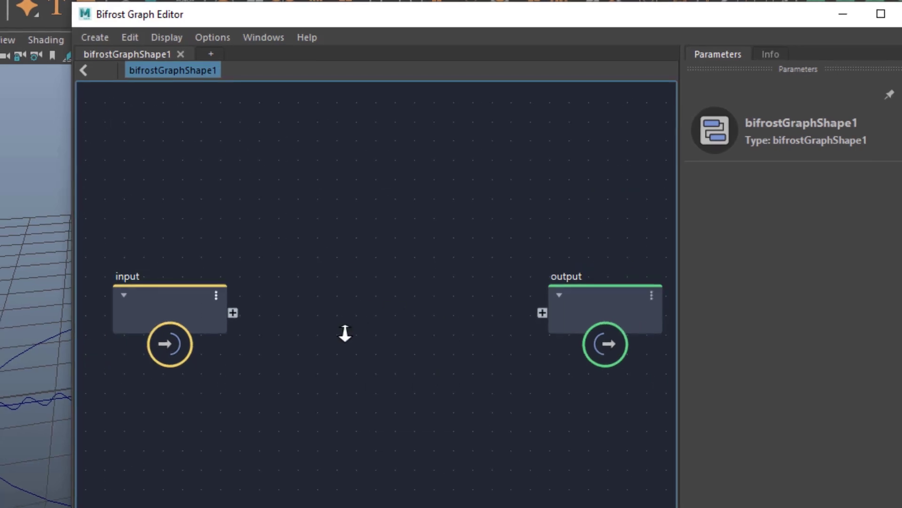
Delete the graph's input node and bring pPlane1's mesh in as a node
{"action": "left_click", "coordinate": [118, 299]}
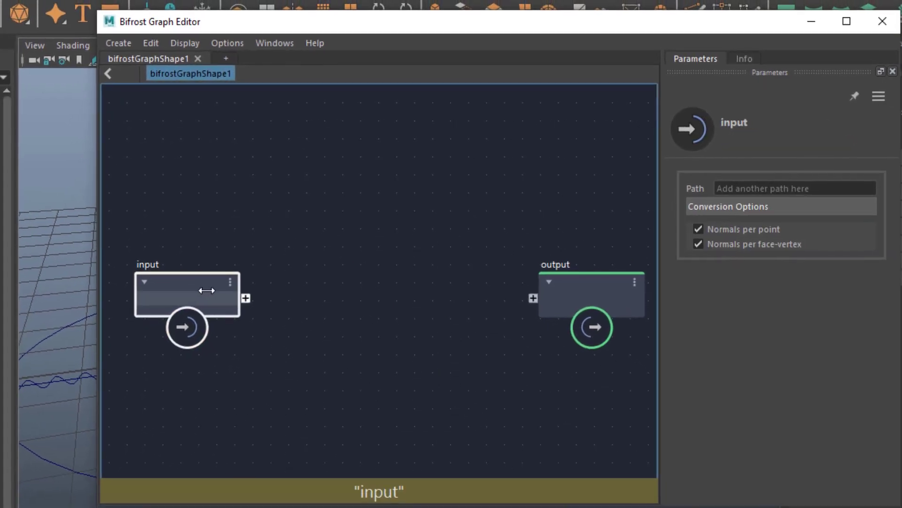
{"action": "key", "text": "Delete"}
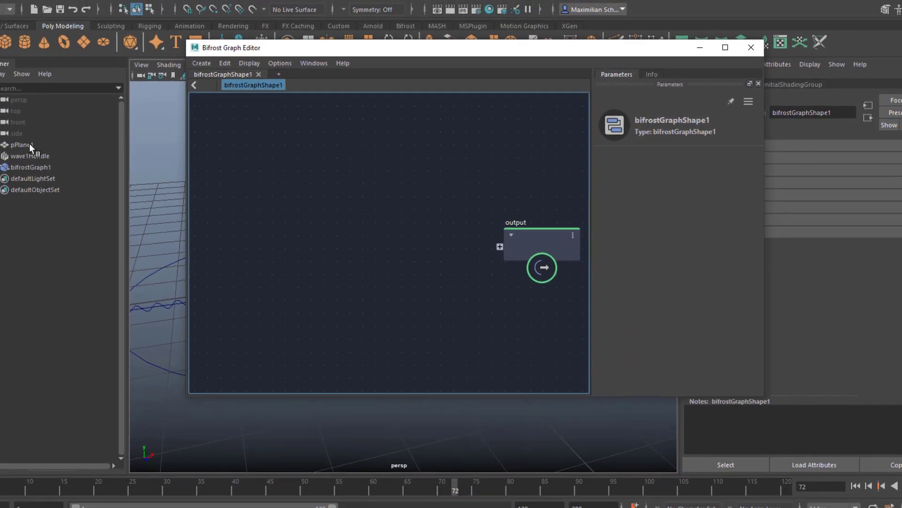
{"action": "left_click_drag", "start_coordinate": [240, 160], "coordinate": [244, 164]}
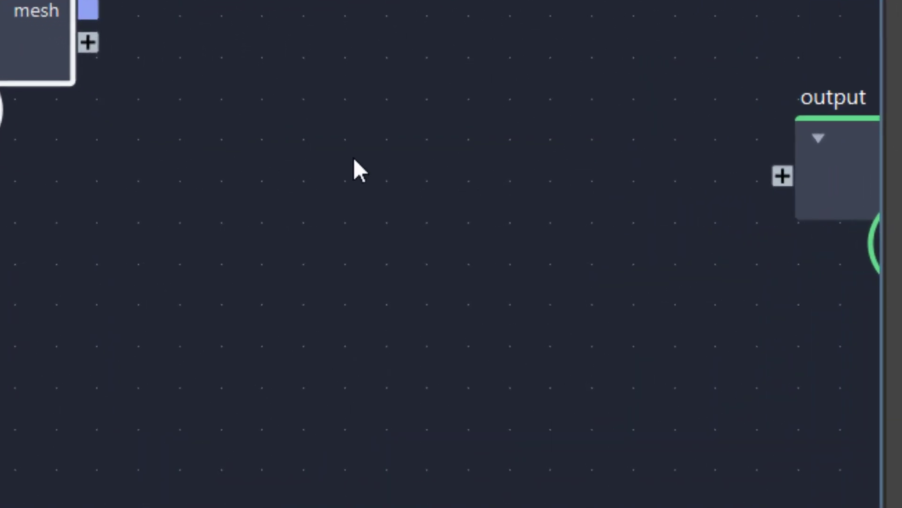
Add a point_scope node, wiring mesh into point_geo and diagnostic_geo into the output
{"action": "key", "text": "Tab"}
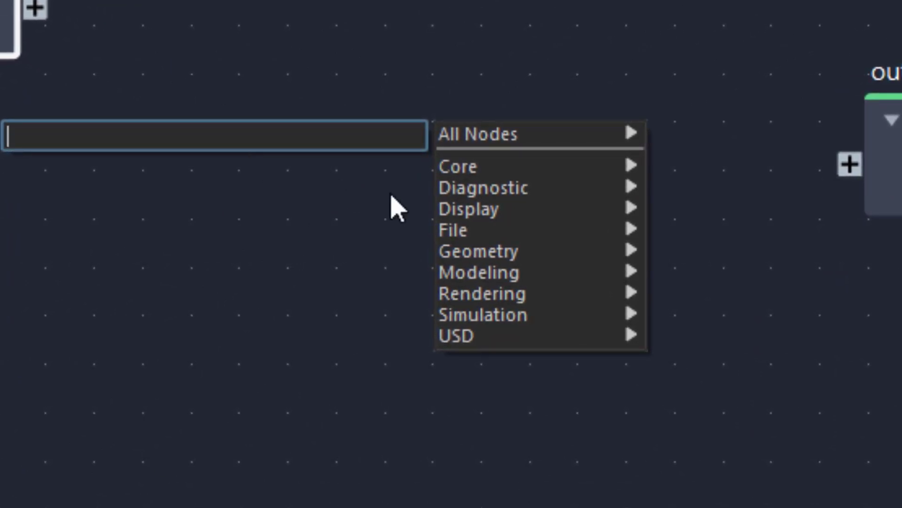
{"action": "mouse_move", "coordinate": [470, 197]}
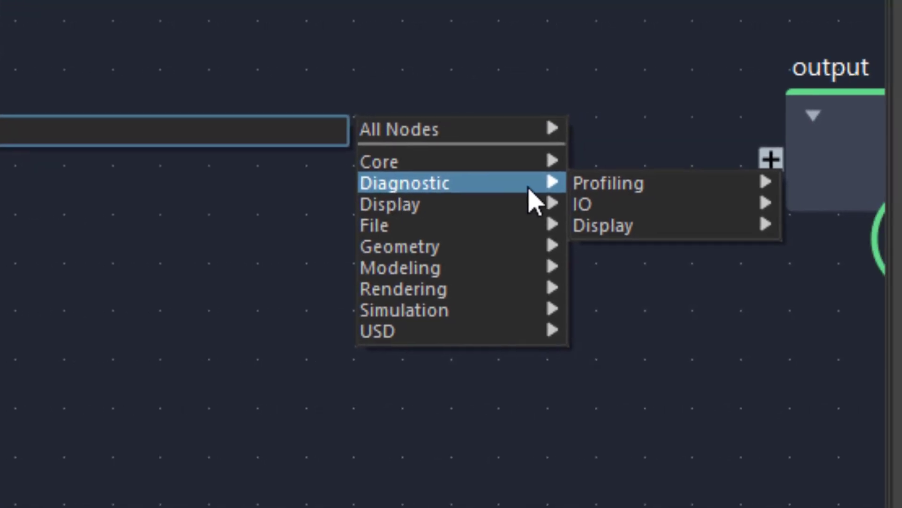
{"action": "mouse_move", "coordinate": [593, 228]}
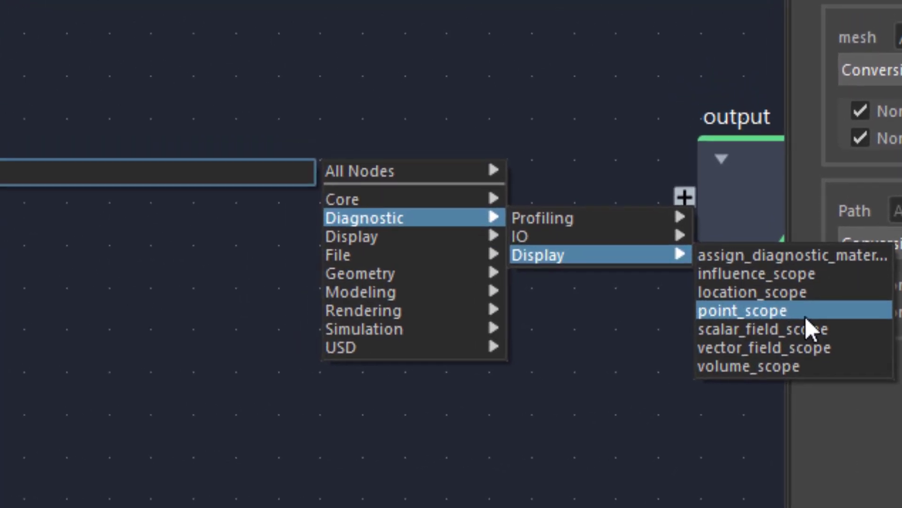
{"action": "left_click", "coordinate": [804, 314]}
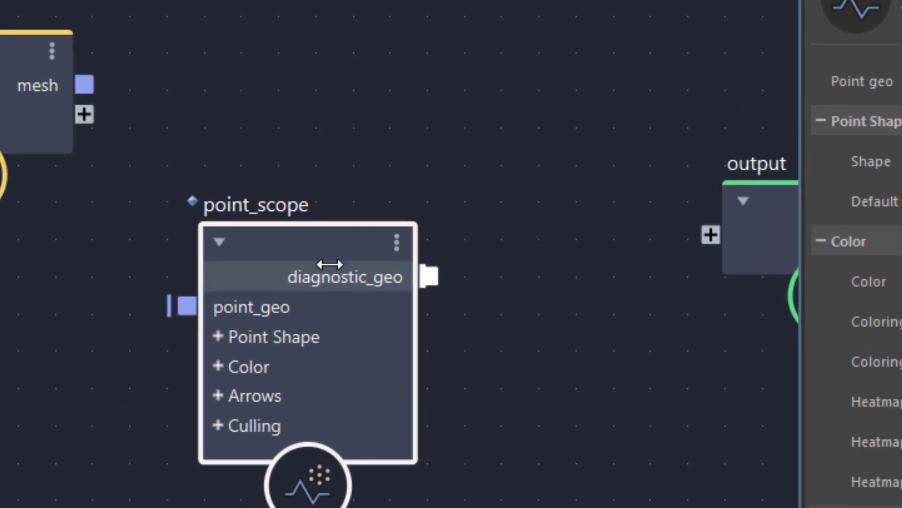
{"action": "left_click_drag", "start_coordinate": [329, 264], "coordinate": [409, 149]}
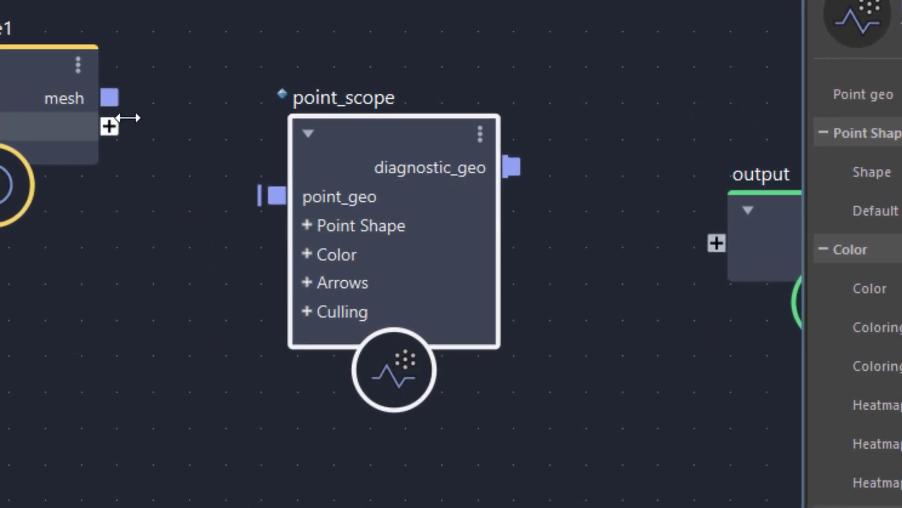
{"action": "left_click_drag", "start_coordinate": [233, 121], "coordinate": [267, 191]}
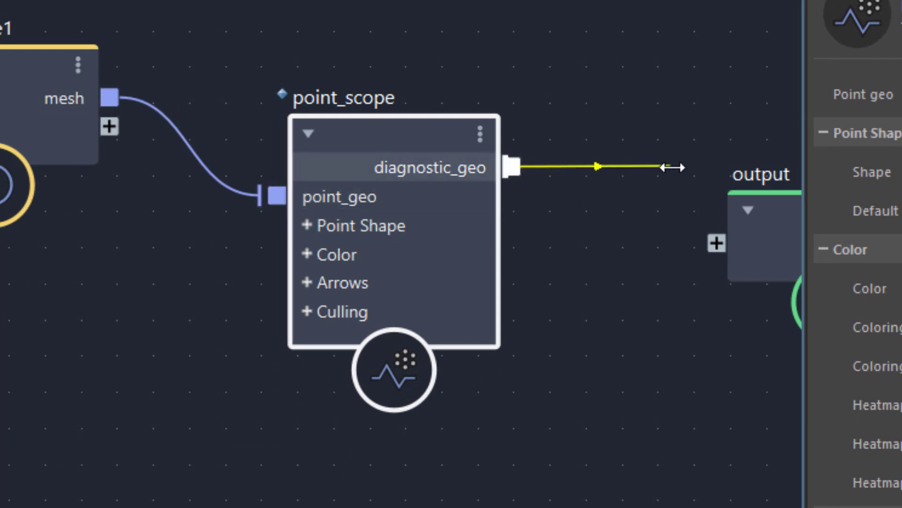
{"action": "left_click_drag", "start_coordinate": [673, 167], "coordinate": [717, 243]}
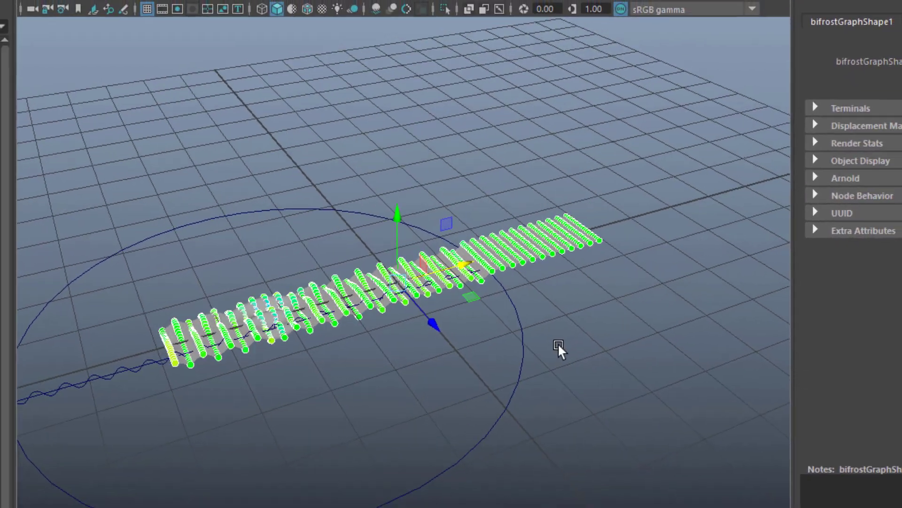
Orbit around the green points on pPlane1, play the animation, and stop at frame 50
{"action": "left_click_drag", "start_coordinate": [513, 348], "coordinate": [627, 316], "text": "alt"}
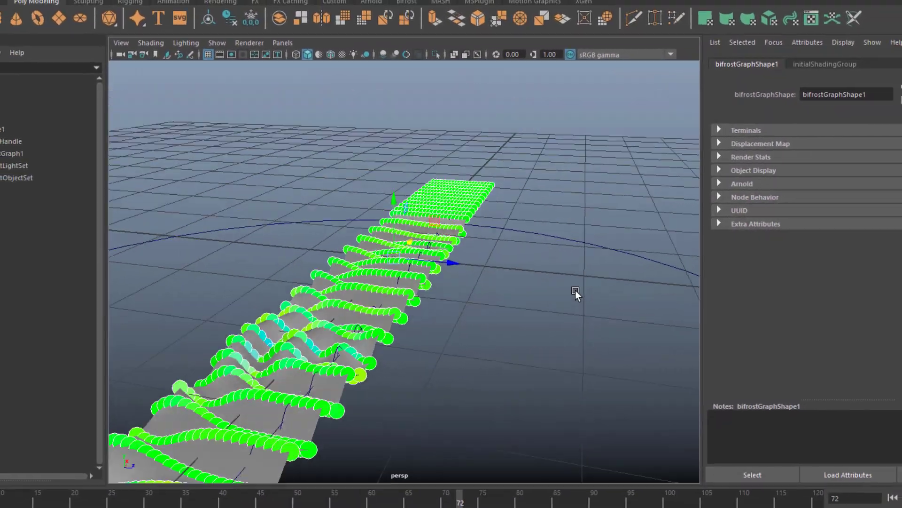
{"action": "left_click_drag", "start_coordinate": [551, 291], "coordinate": [510, 235], "text": "alt"}
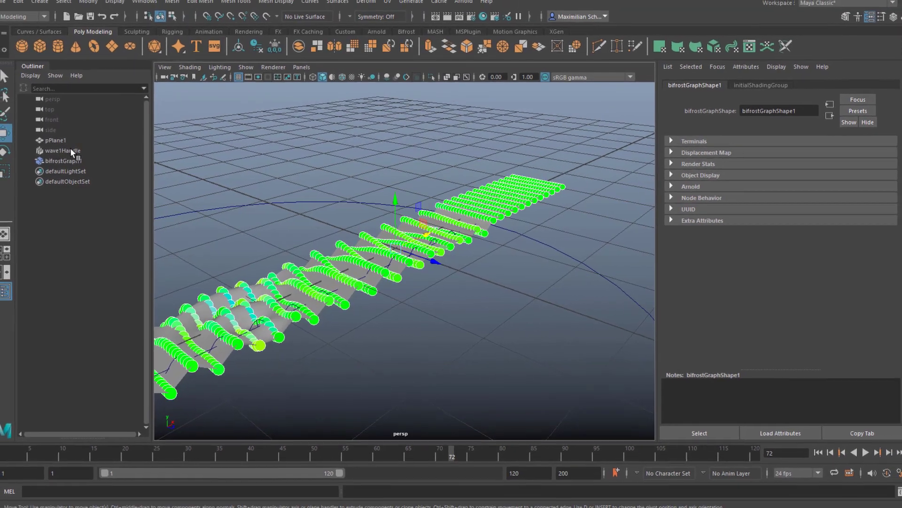
{"action": "left_click", "coordinate": [62, 141]}
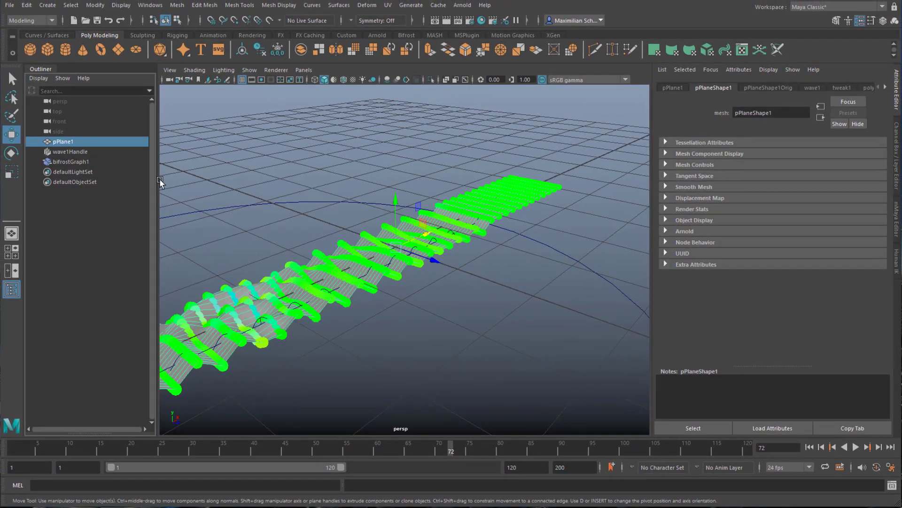
{"action": "left_click_drag", "start_coordinate": [346, 302], "coordinate": [481, 298], "text": "alt"}
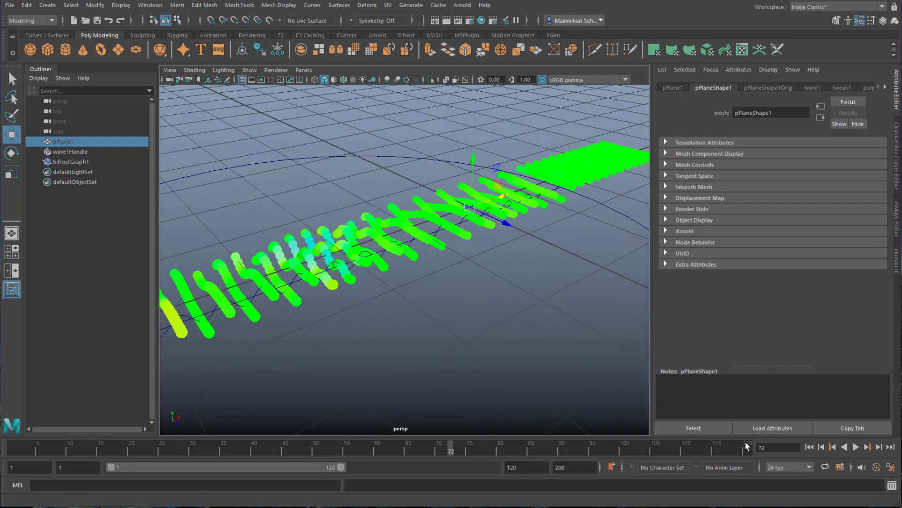
{"action": "left_click", "coordinate": [810, 447]}
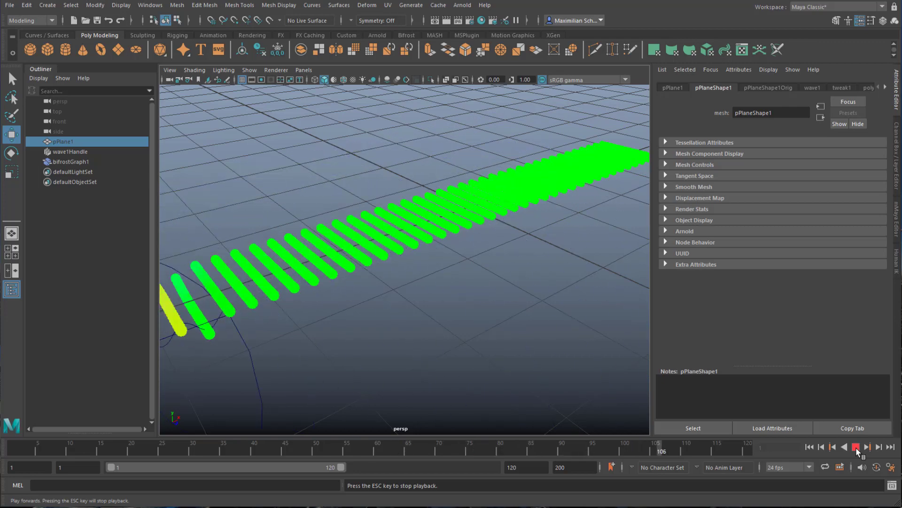
{"action": "left_click", "coordinate": [856, 447]}
{"action": "left_click_drag", "start_coordinate": [289, 450], "coordinate": [315, 451]}
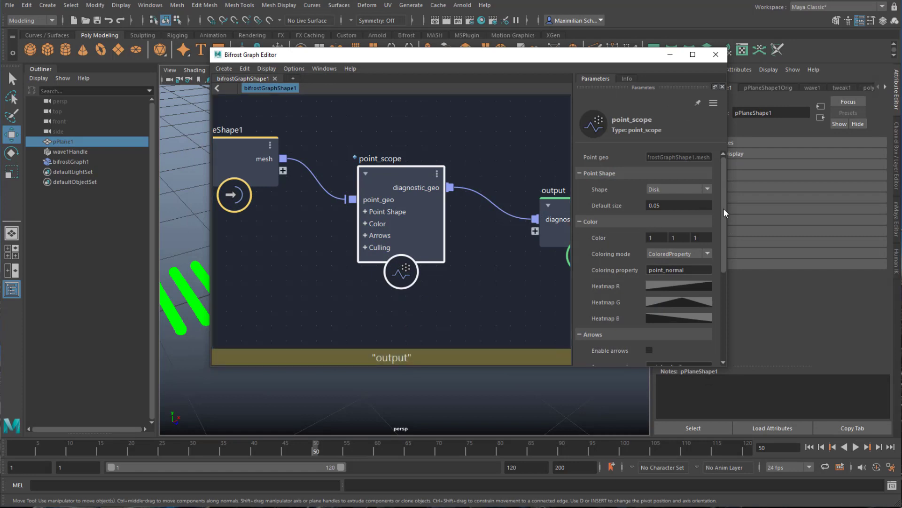
Set point_scope's Default size to 0.02 and minimize the Bifrost Graph Editor
{"action": "mouse_move", "coordinate": [723, 208]}
{"action": "left_mouse_down"}
{"action": "mouse_move", "coordinate": [716, 289]}
{"action": "mouse_move", "coordinate": [720, 201]}
{"action": "left_mouse_up"}
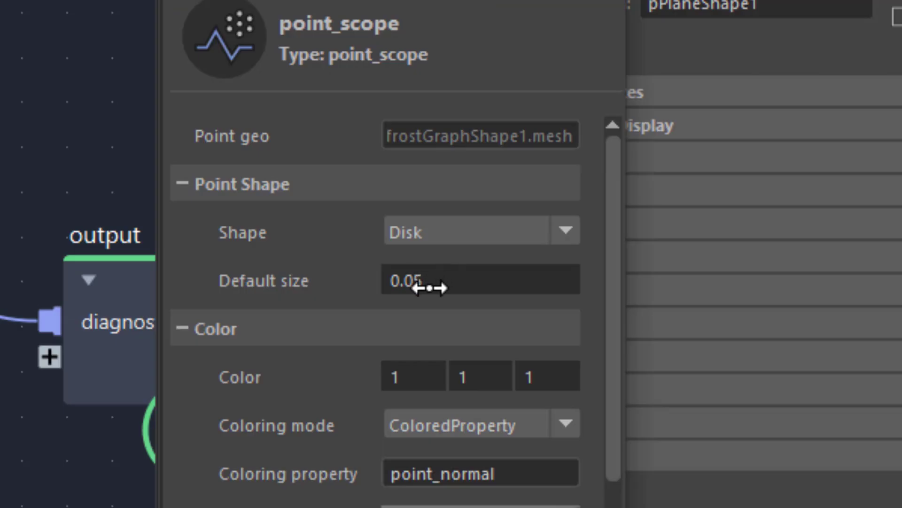
{"action": "left_click", "coordinate": [448, 280]}
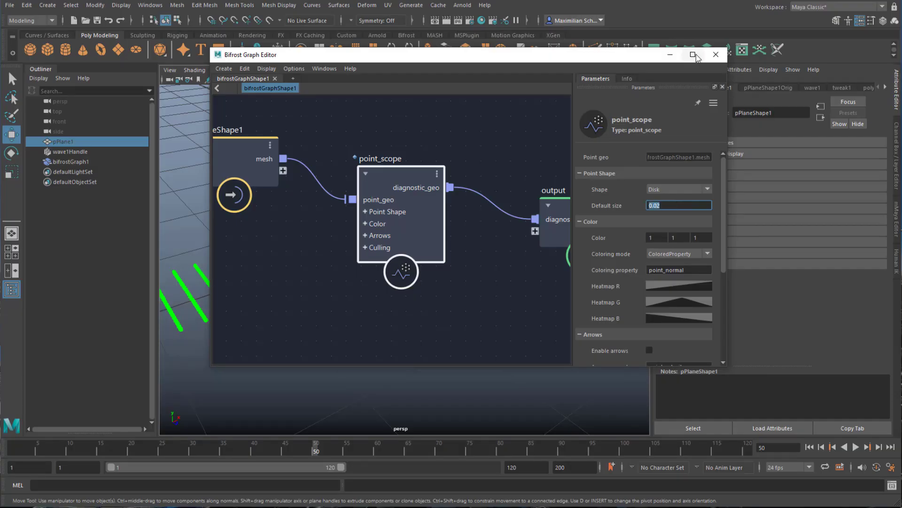
{"action": "left_click", "coordinate": [680, 56]}
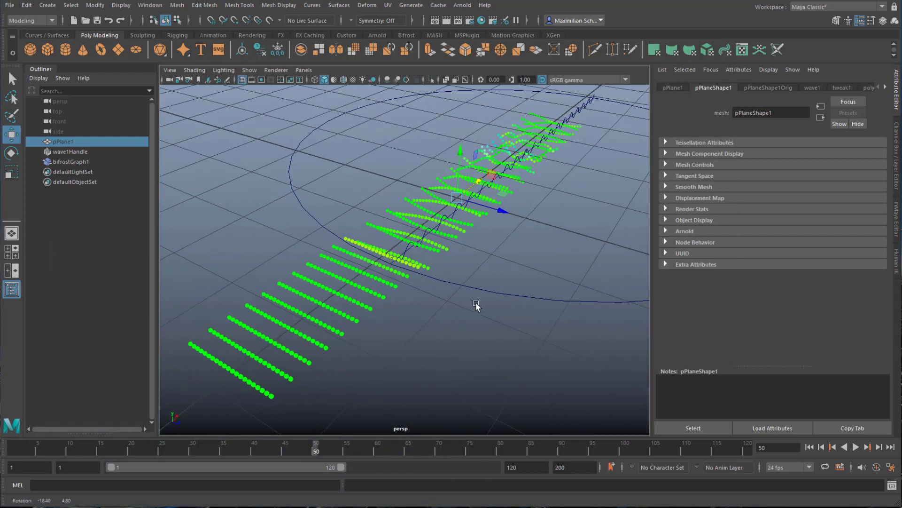